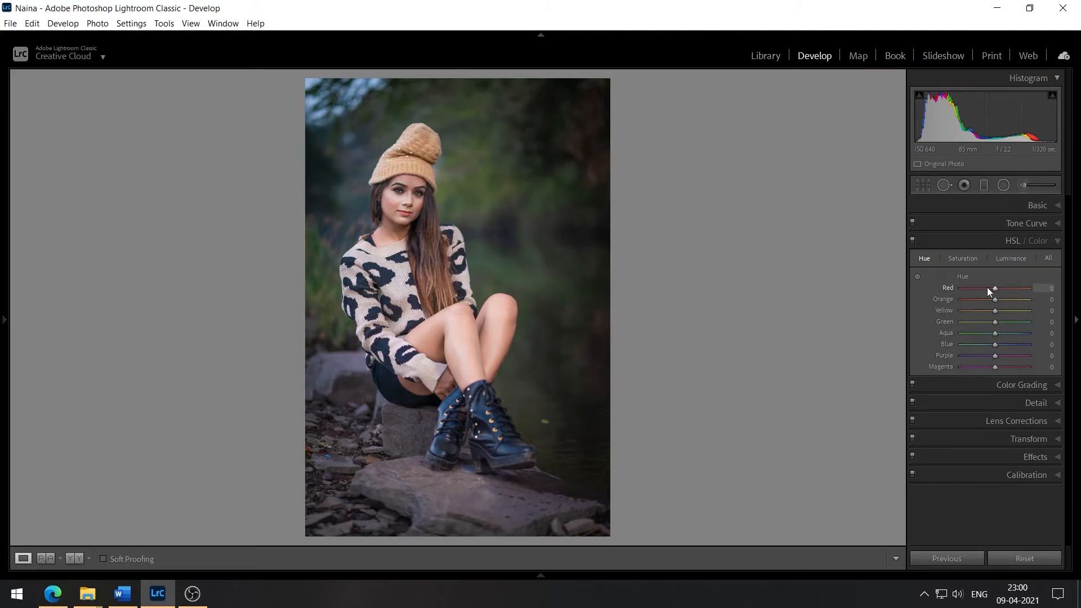
Set the red hue to −13 and the orange hue to −7 for the skin tones
click(427, 213)
drag(428, 212, 567, 365)
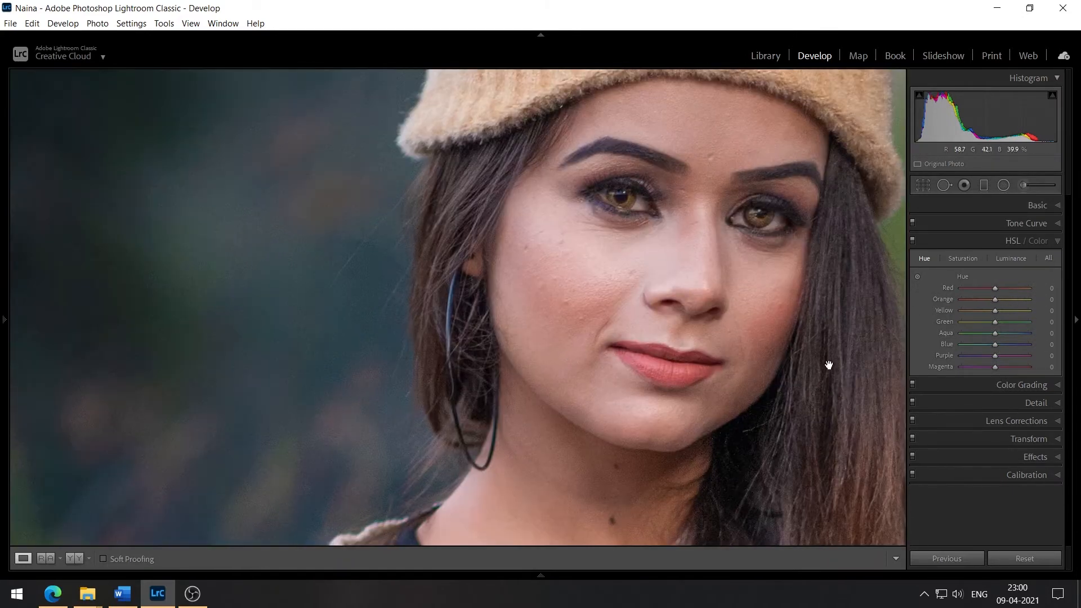
drag(993, 289, 988, 292)
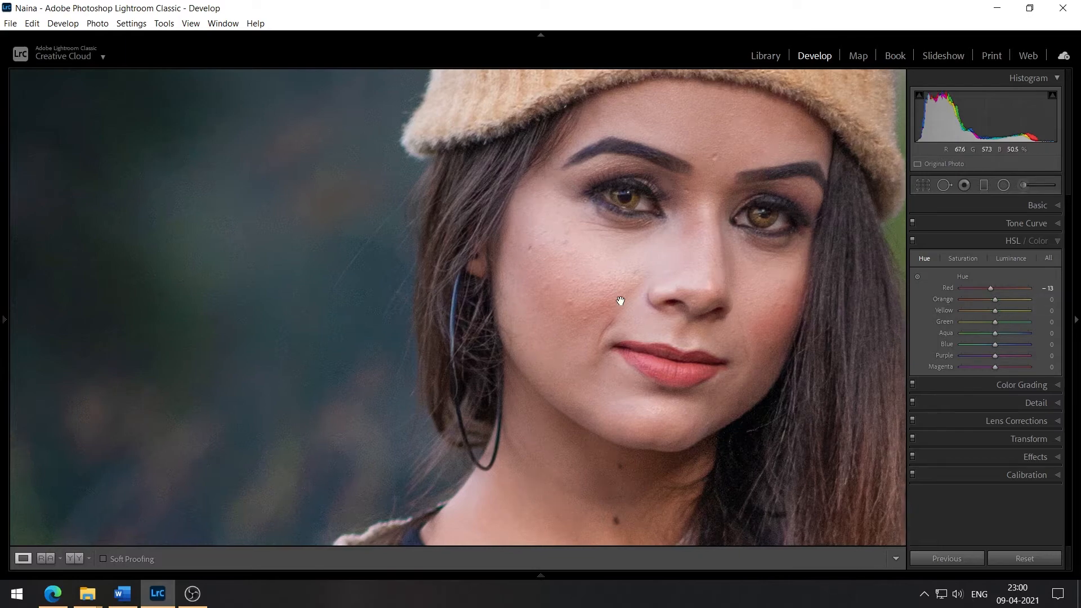
key(z)
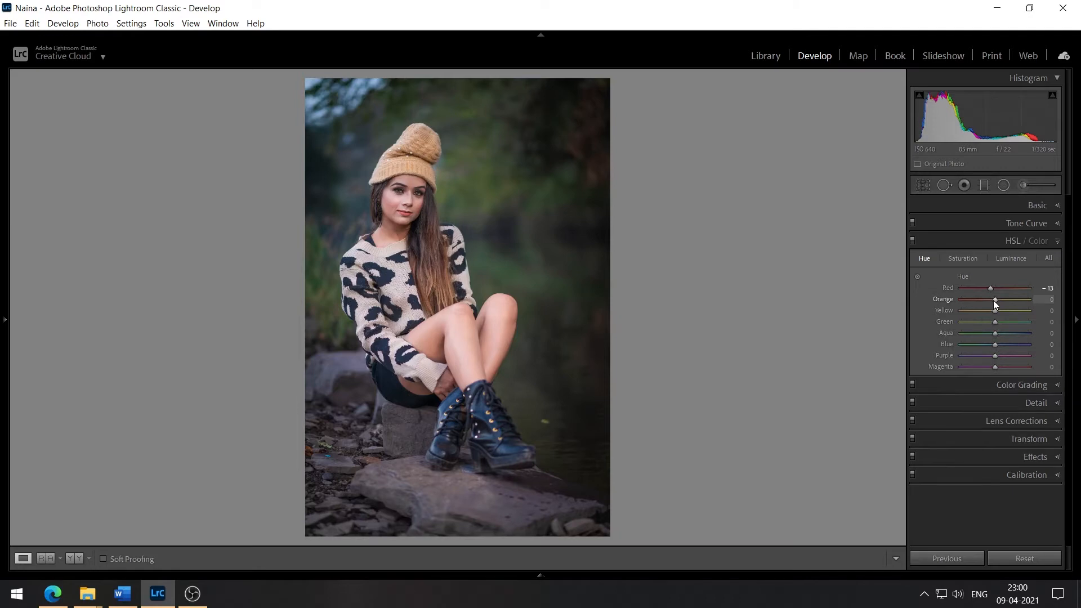
drag(993, 300, 952, 298)
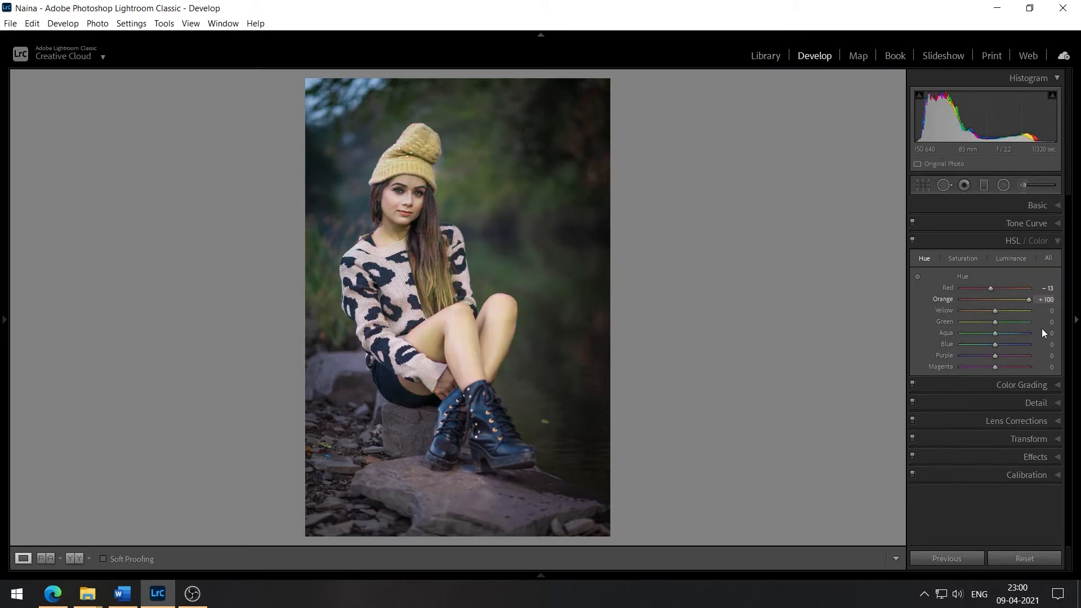
key(ctrl+z)
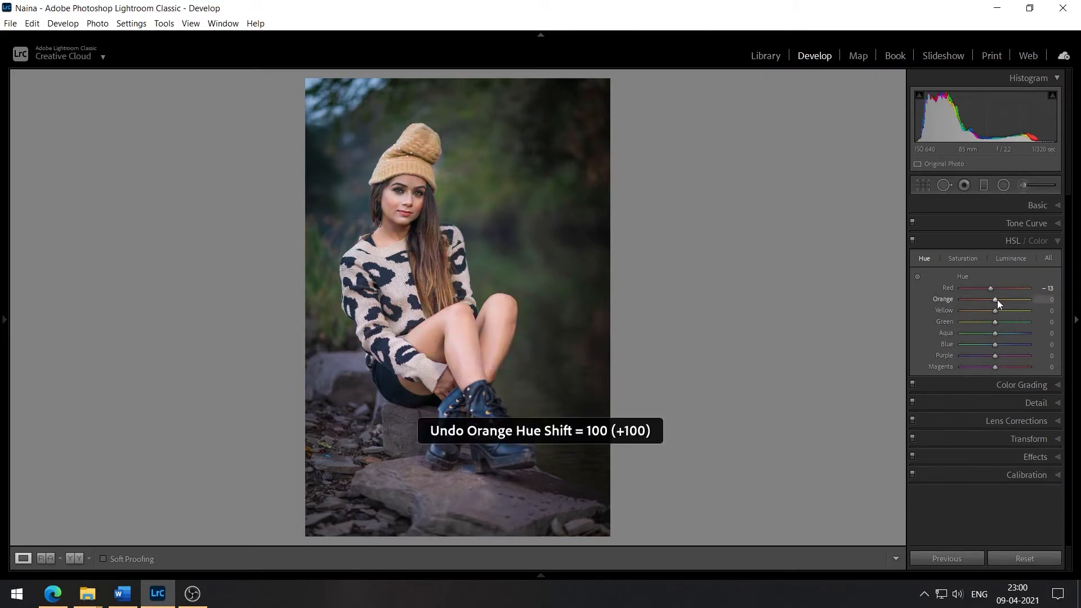
drag(997, 300, 996, 301)
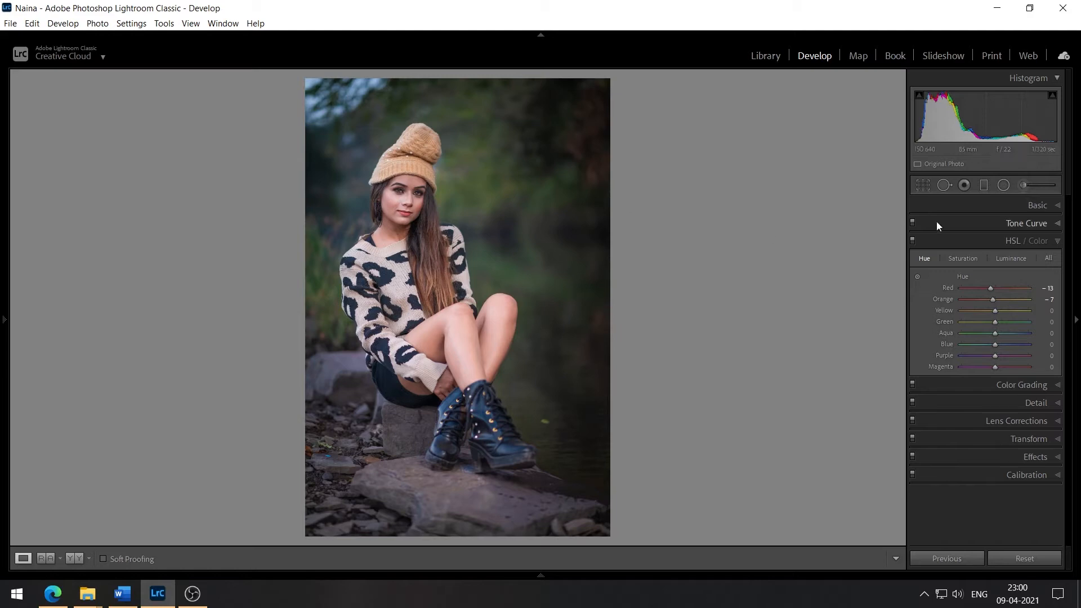
Set the yellow and green hues to +100, the aqua hue to +77 and the blue hue to −7
drag(999, 308, 1075, 310)
drag(995, 321, 1053, 322)
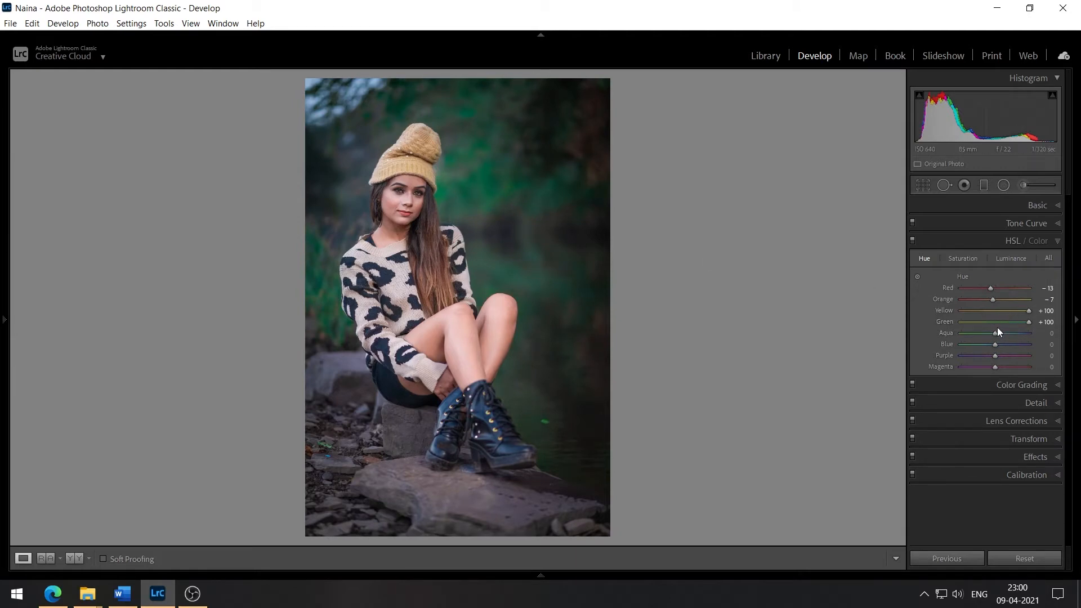
drag(995, 333, 865, 311)
drag(964, 326, 1004, 335)
drag(996, 341, 967, 340)
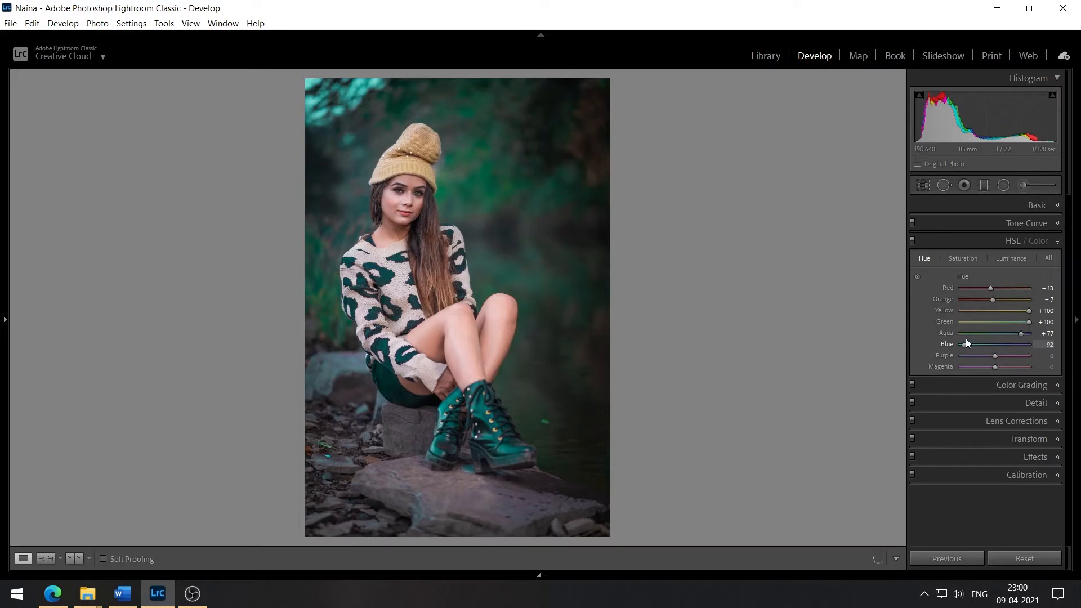
drag(966, 343, 995, 342)
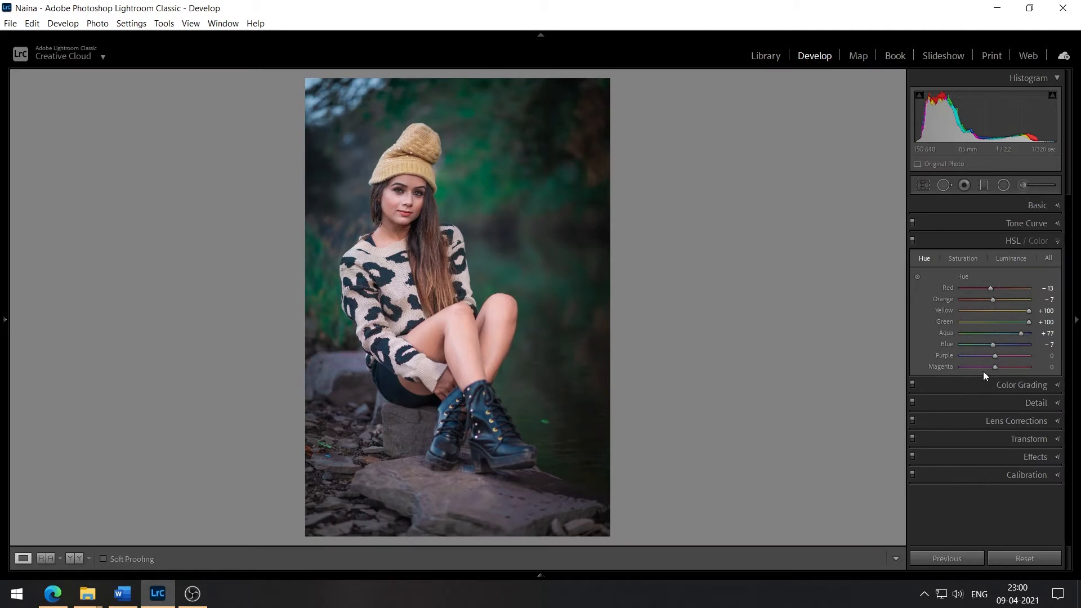
Set the purple hue to −58 and the magenta hue to +50
mouse_move(1039, 356)
mouse_down()
mouse_move(944, 356)
mouse_move(1054, 362)
mouse_up()
drag(986, 360, 1011, 394)
mouse_move(1010, 367)
mouse_down()
mouse_move(1018, 359)
mouse_move(1023, 373)
mouse_up()
Set the saturation of orange to −23 and of yellow and green to +22
click(971, 257)
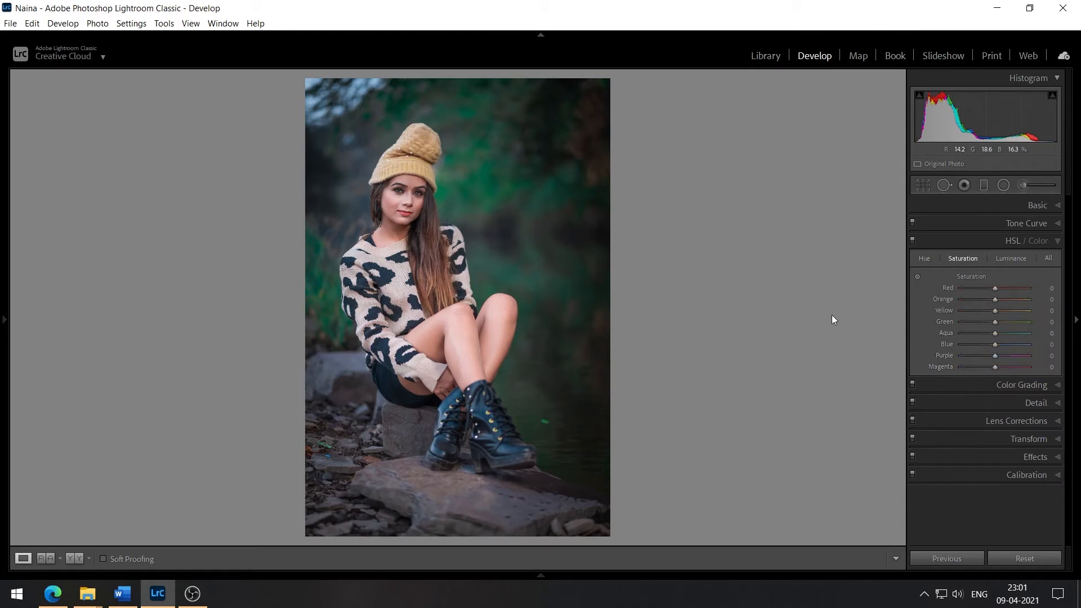
click(989, 297)
key(ctrl+z)
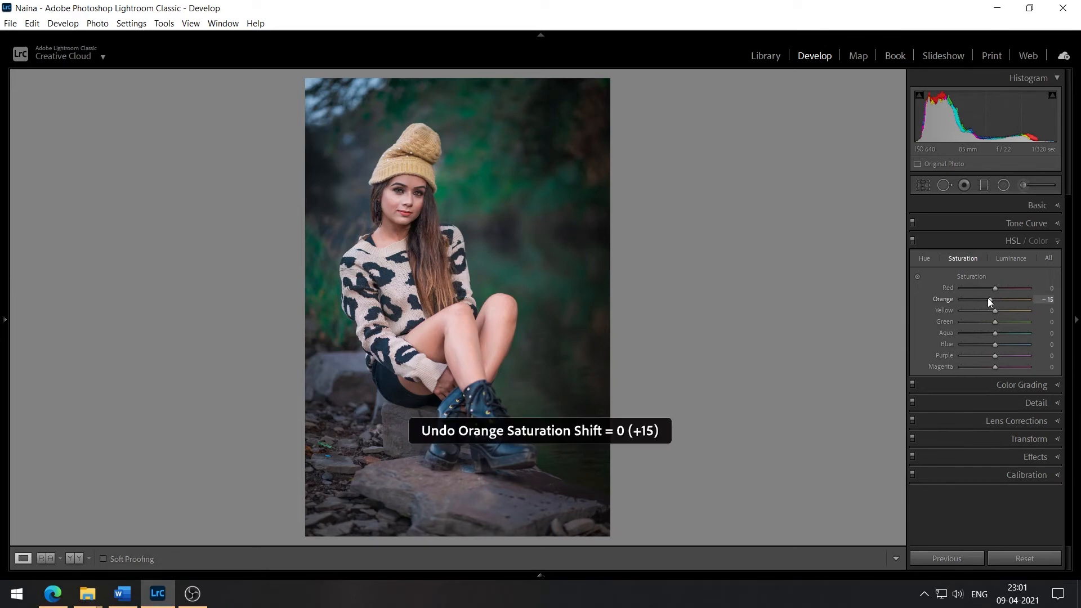
drag(987, 299, 1002, 324)
drag(1002, 310, 1003, 312)
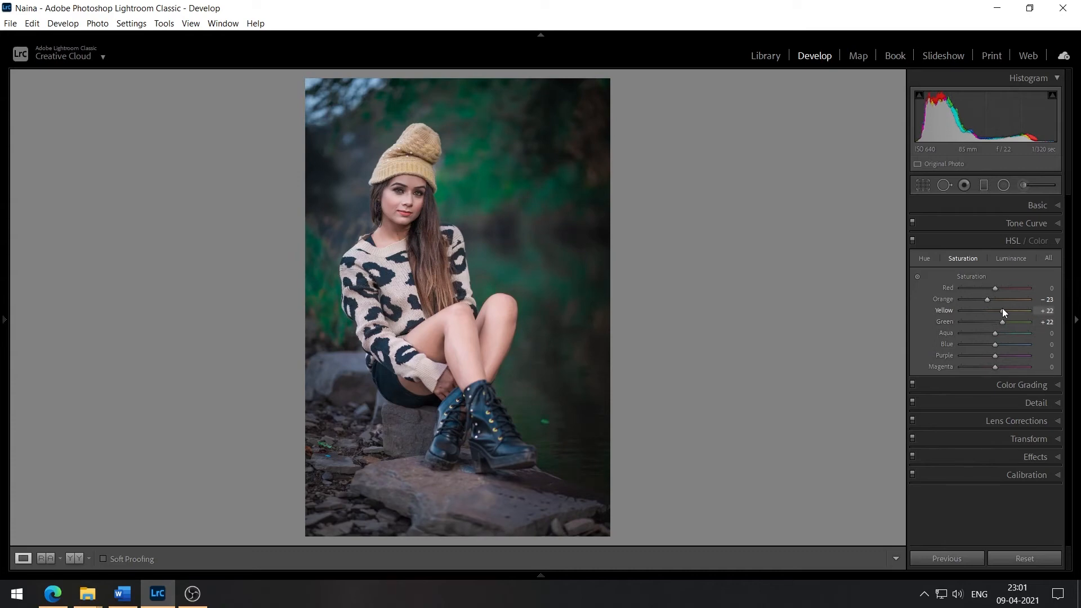
Set the saturation of aqua and blue to +25 and purple to −7, and reset magenta to 0
drag(995, 333, 1003, 347)
mouse_move(994, 344)
mouse_down()
mouse_move(1019, 357)
mouse_move(973, 352)
mouse_move(1041, 358)
mouse_move(993, 357)
mouse_up()
click(1000, 367)
double_click(999, 368)
Set the luminance of red to +2 and of orange to +8
click(1007, 259)
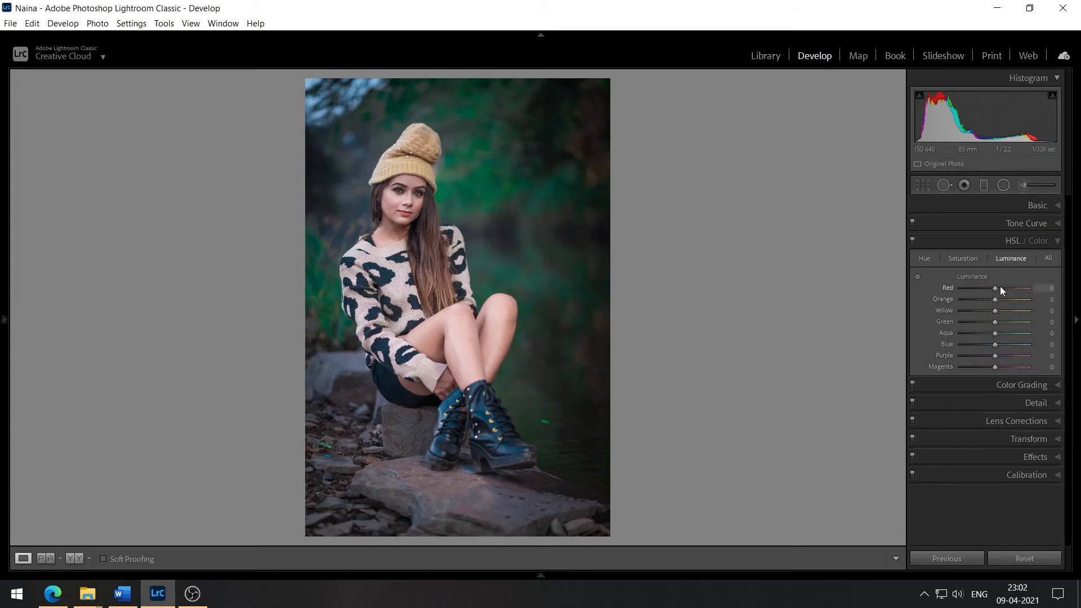
mouse_move(1000, 287)
mouse_down()
mouse_move(991, 287)
mouse_move(1001, 289)
mouse_up()
drag(995, 300, 999, 300)
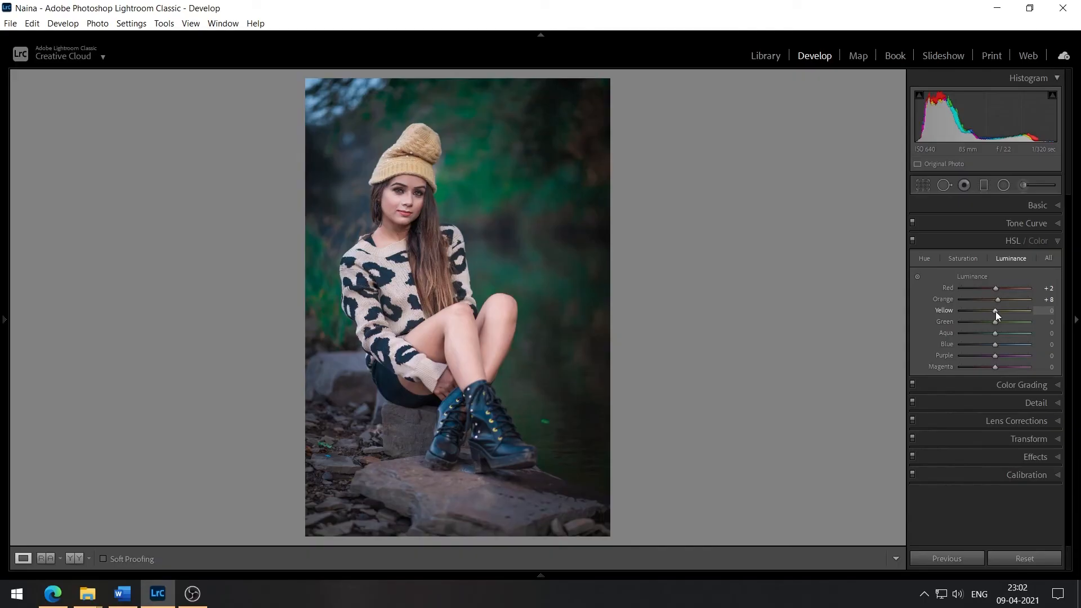
Set the luminance of yellow to −70, green and aqua to −68, blue to −57, purple to +45 and magenta to −53
mouse_move(995, 312)
mouse_down()
mouse_move(963, 312)
mouse_move(977, 322)
mouse_up()
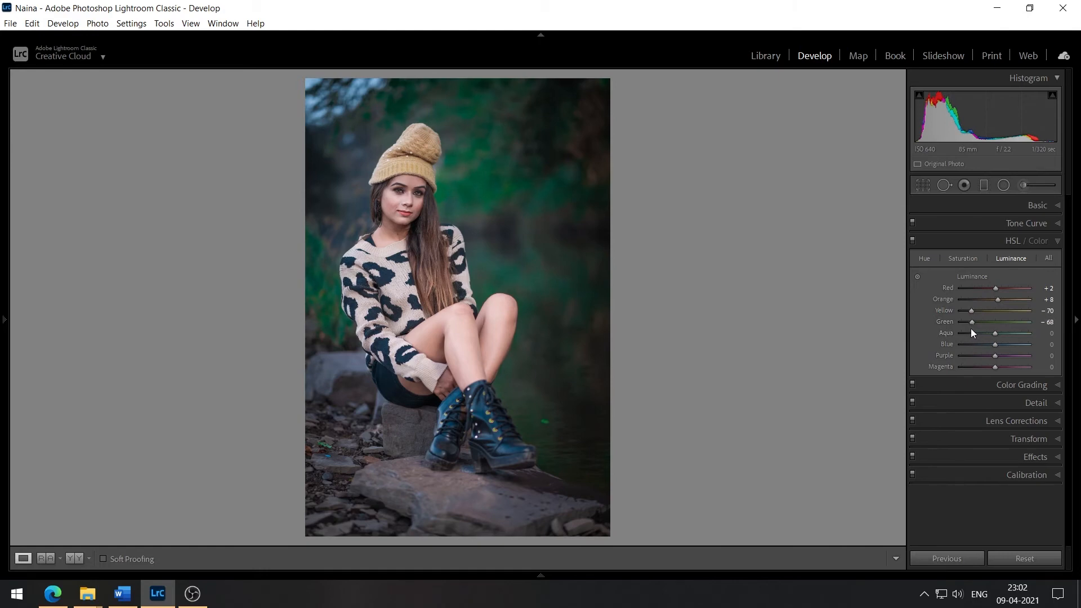
click(971, 333)
mouse_move(973, 344)
mouse_down()
mouse_move(1016, 366)
mouse_move(968, 366)
mouse_move(978, 362)
mouse_up()
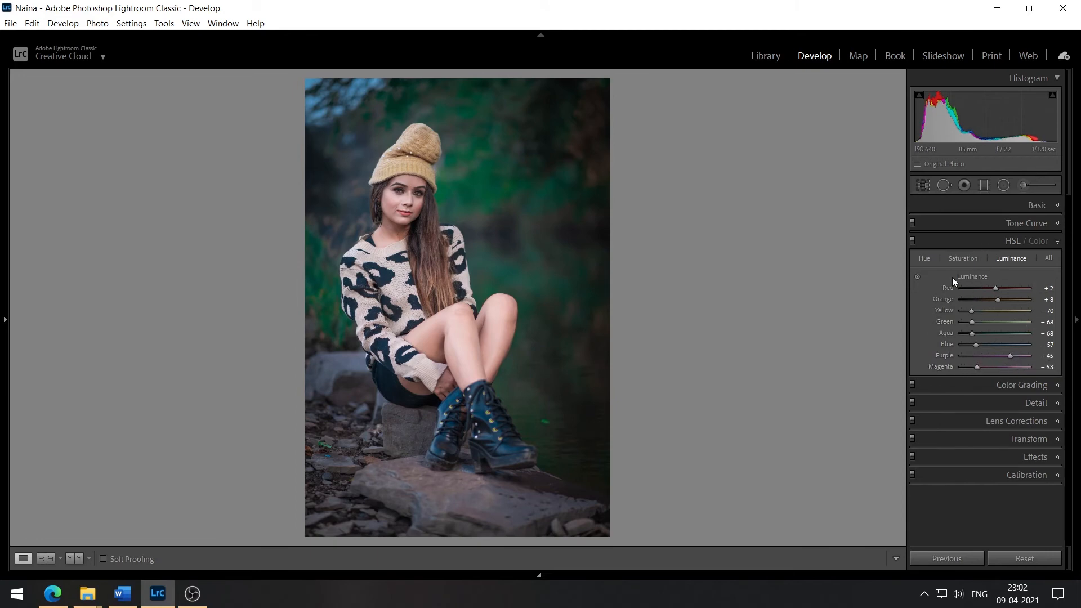
Show the hue, saturation and luminance adjustments together to review all the HSL values
click(1051, 260)
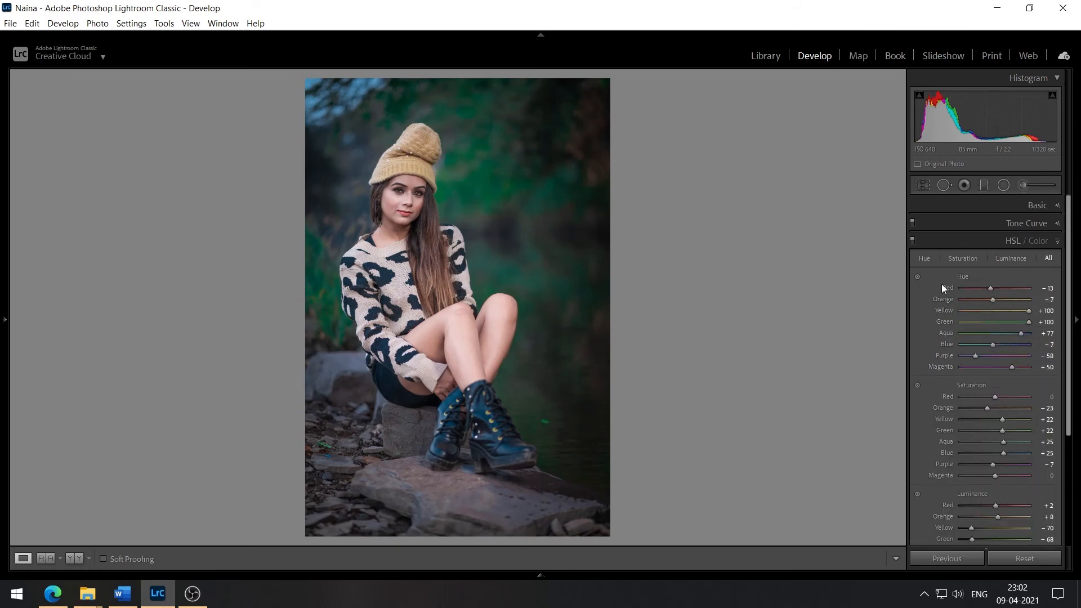
scroll(924, 372, down, 1)
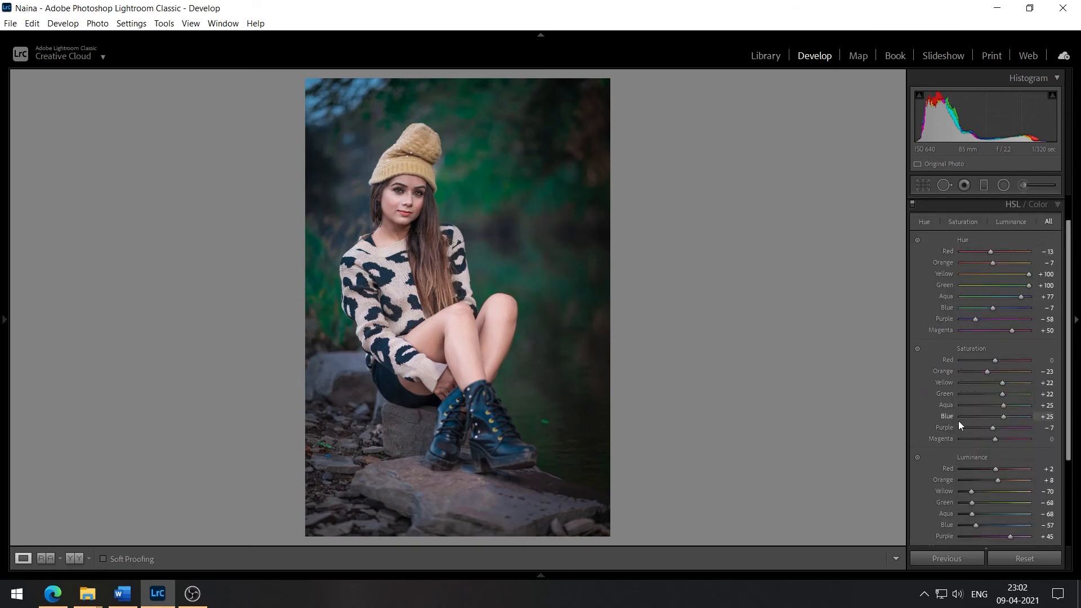